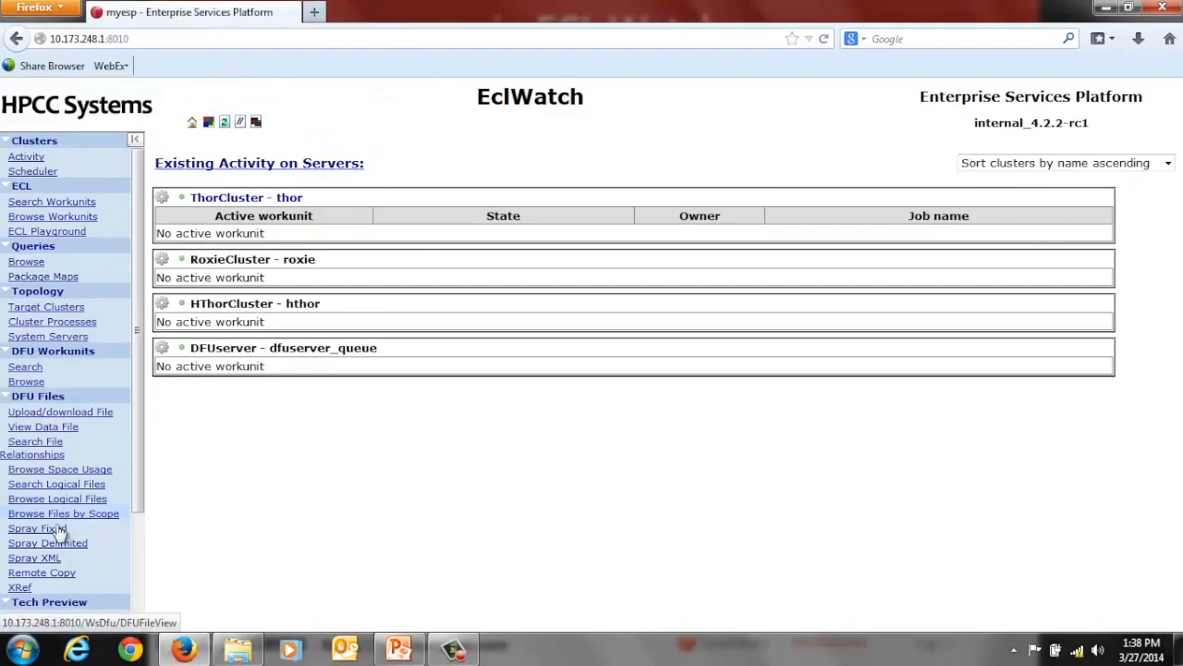
# Start a fixed spray and choose the persons file from the mydropzone directory as its source.
pyautogui.click(55, 531)
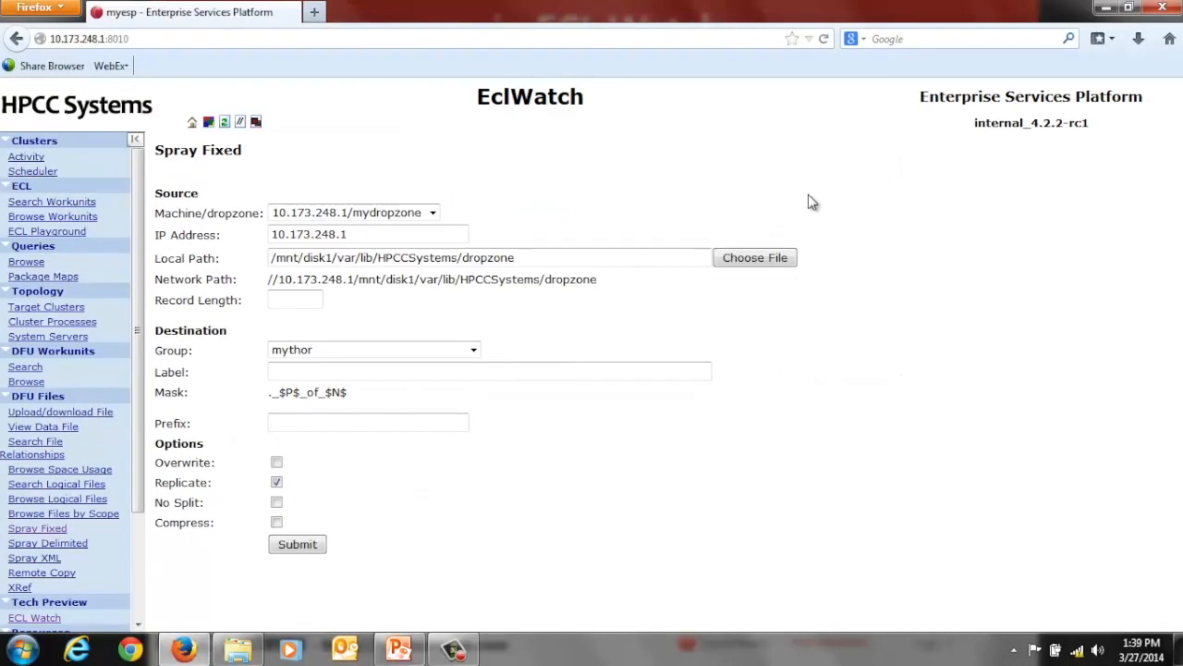
pyautogui.click(751, 259)
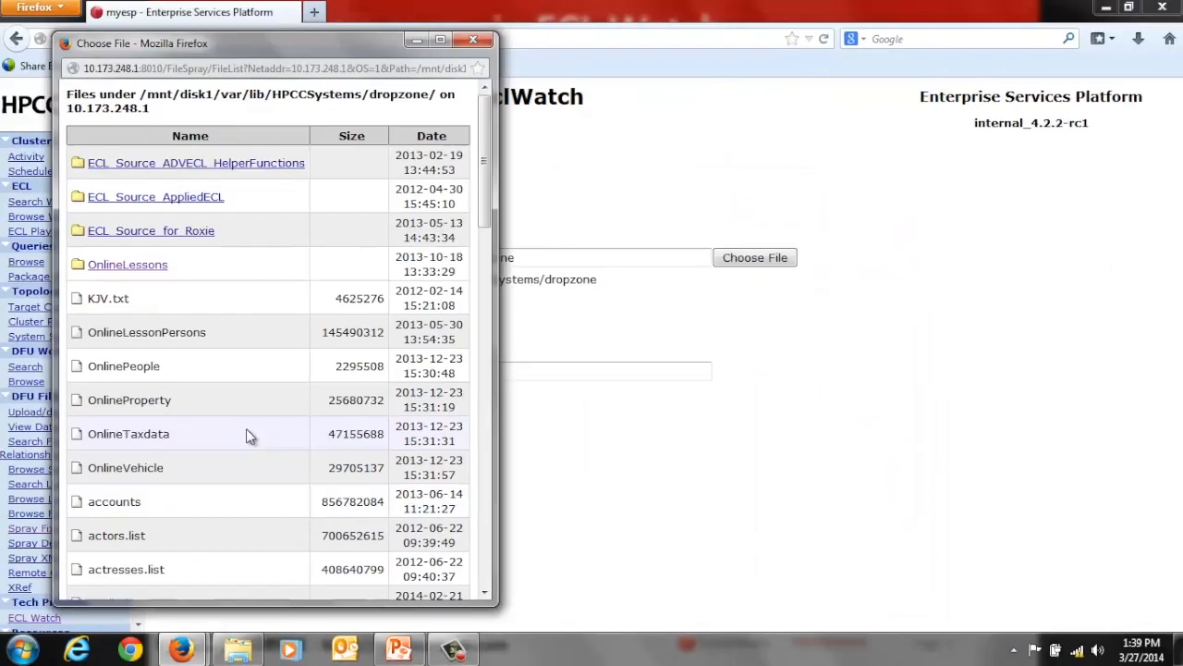
pyautogui.moveTo(475, 207); pyautogui.dragTo(474, 263)
pyautogui.click(472, 222)
pyautogui.moveTo(480, 222); pyautogui.dragTo(472, 542)
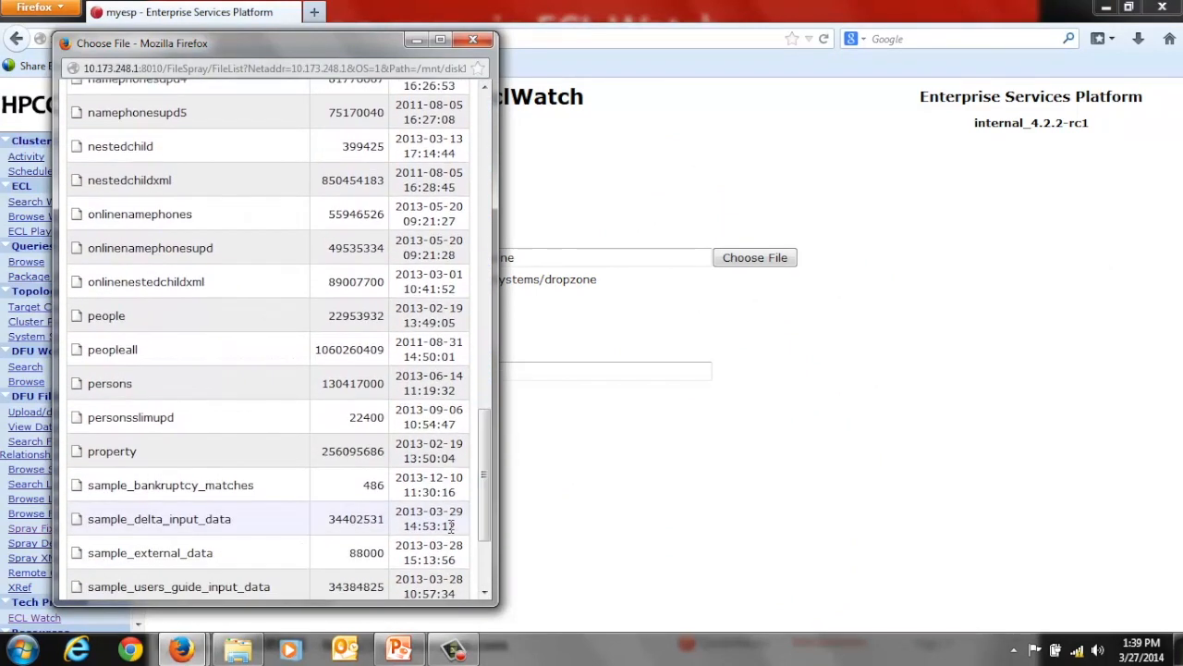
pyautogui.click(138, 395)
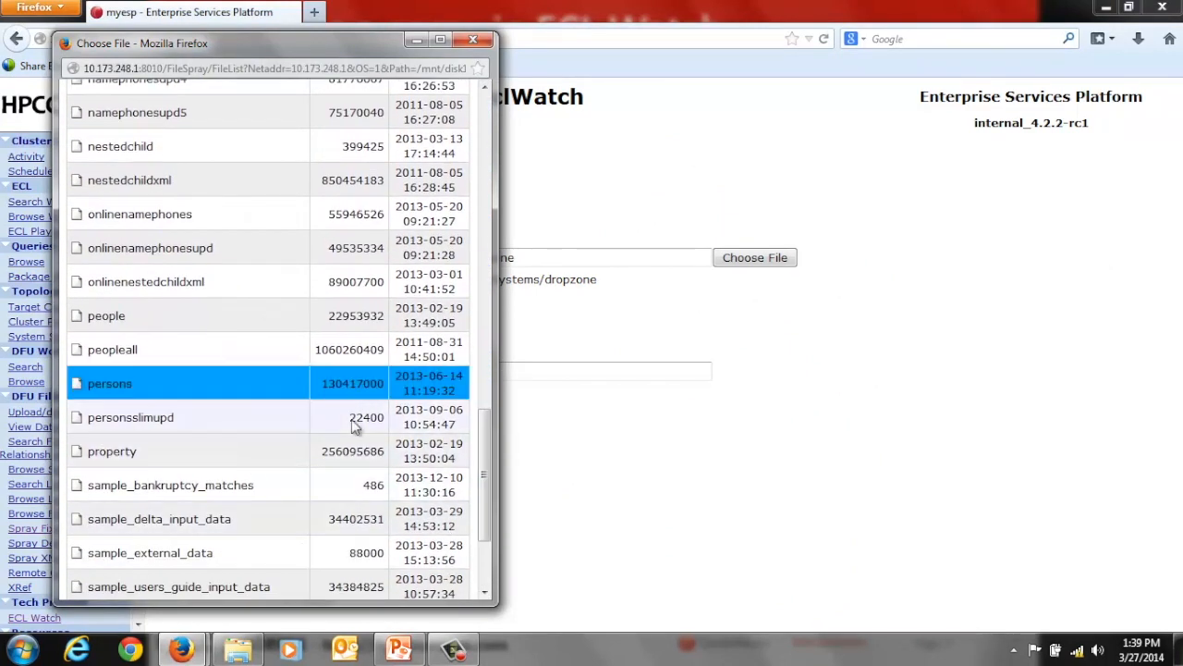
pyautogui.click(223, 380)
pyautogui.moveTo(480, 465); pyautogui.dragTo(480, 507)
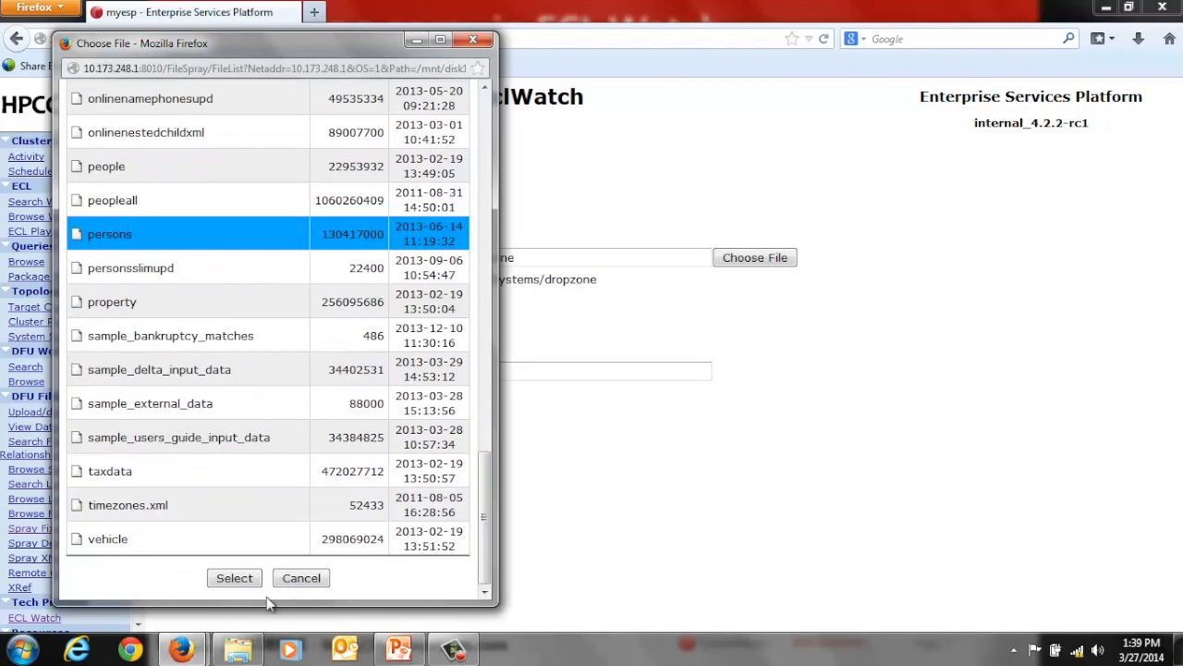
pyautogui.click(236, 579)
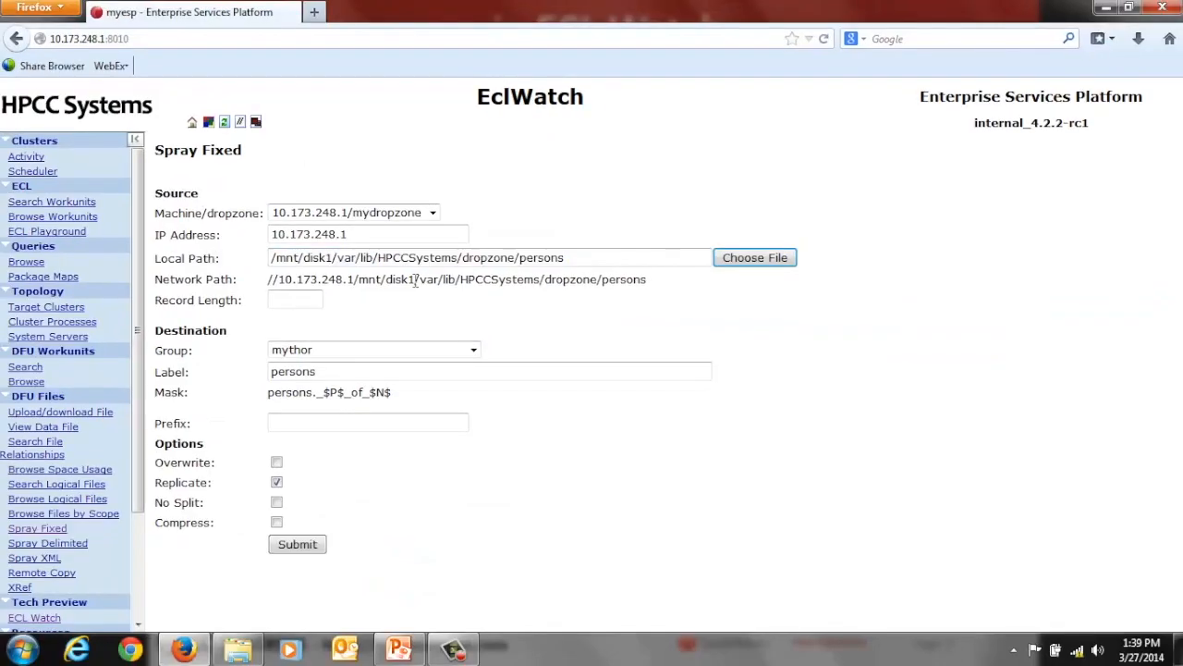
# Set the spray's record length to 155, dismiss the VPN alert, and select mythor as the destination group.
pyautogui.click(342, 390)
pyautogui.write('155')
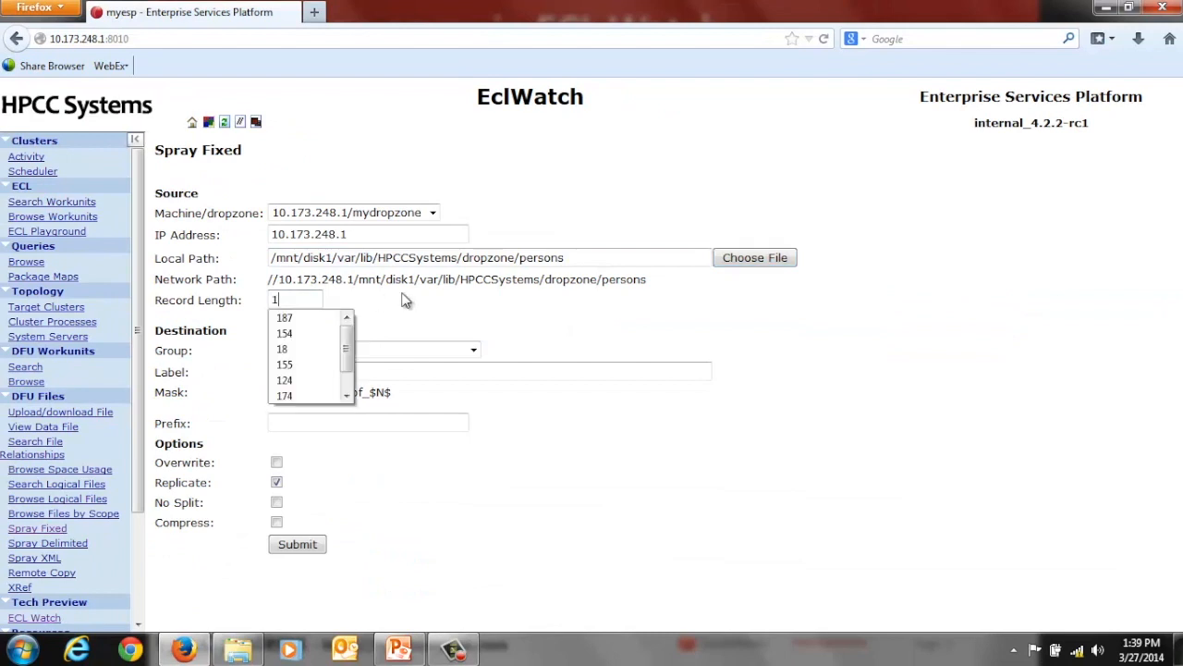
pyautogui.click(383, 312)
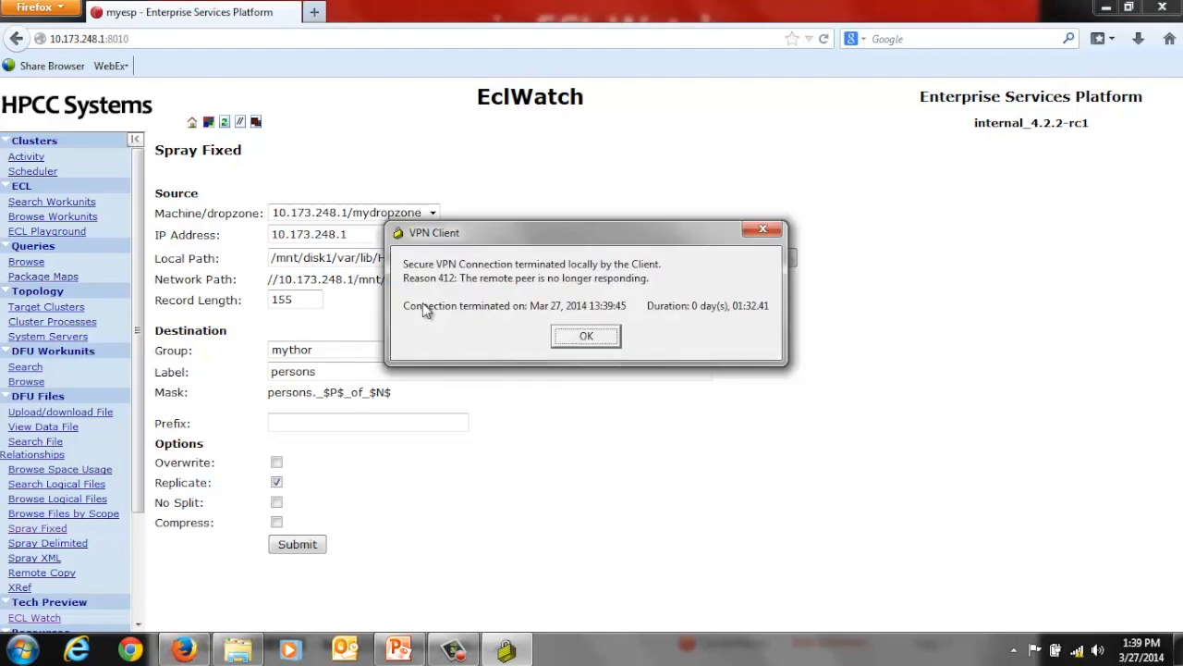
pyautogui.click(586, 338)
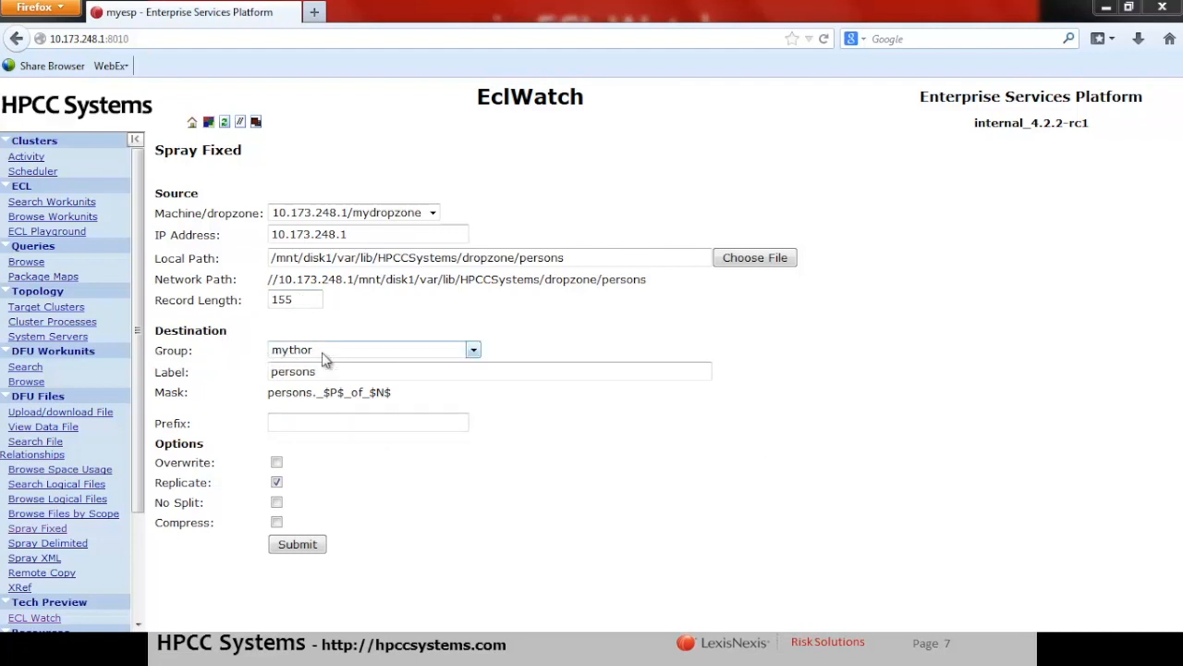
pyautogui.click(474, 353)
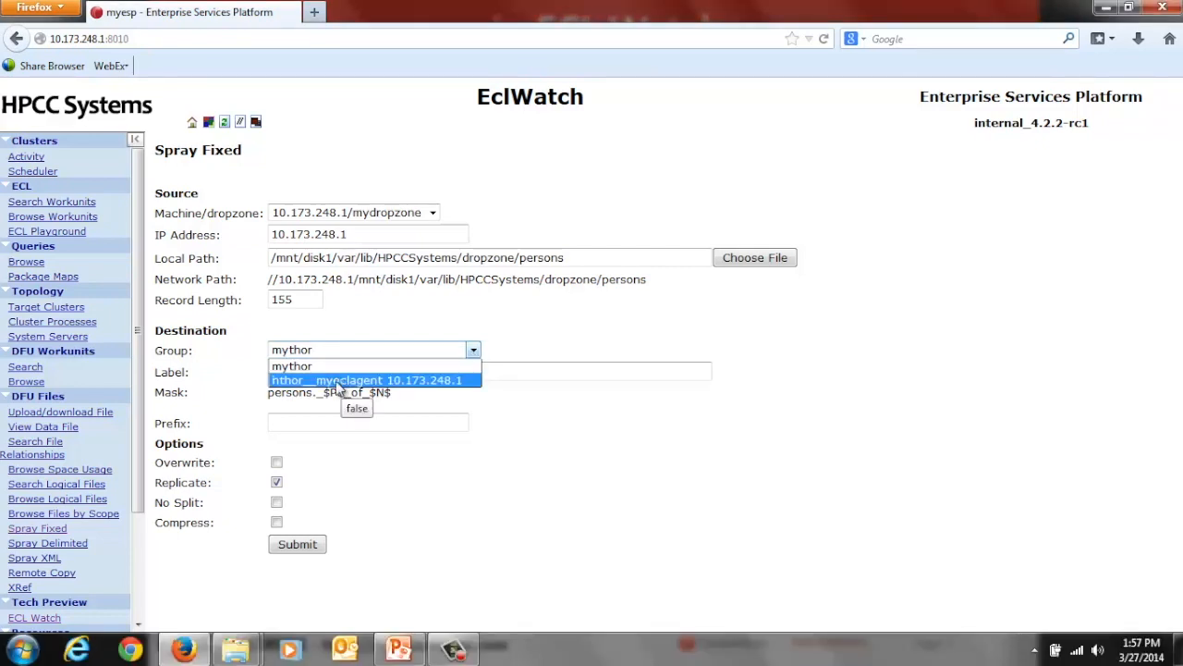
pyautogui.click(294, 367)
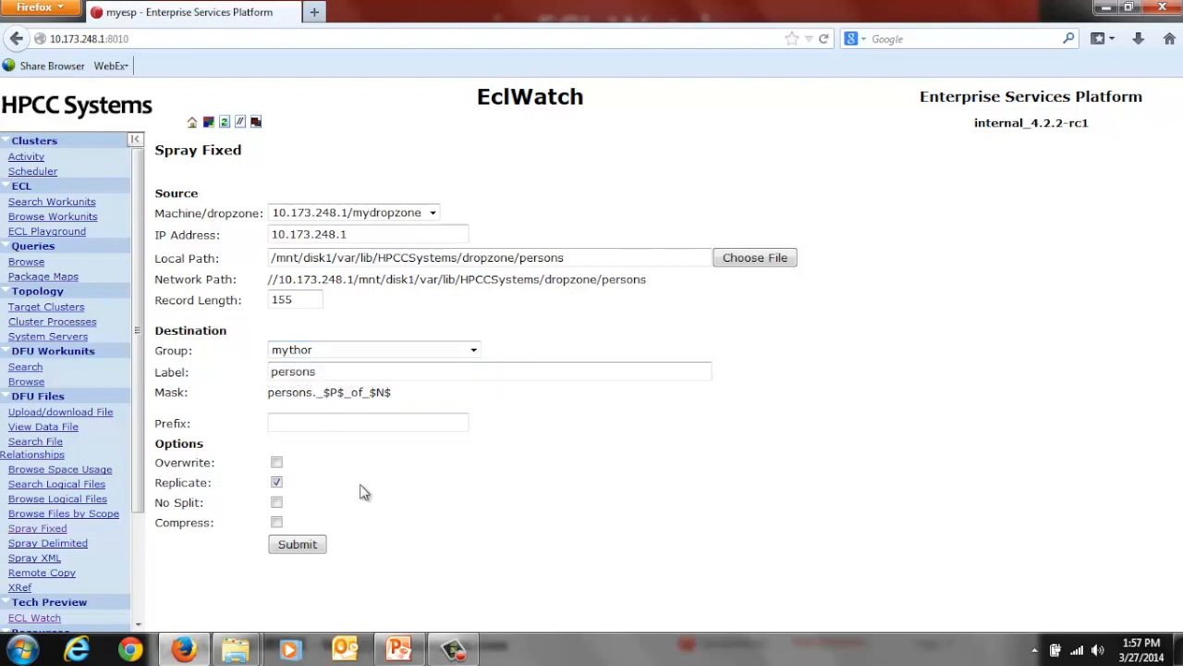
# Prefix the destination label with its scope so that it reads CLASS::BMF::Intro::persons.
pyautogui.click(271, 372)
pyautogui.write('CLASA')
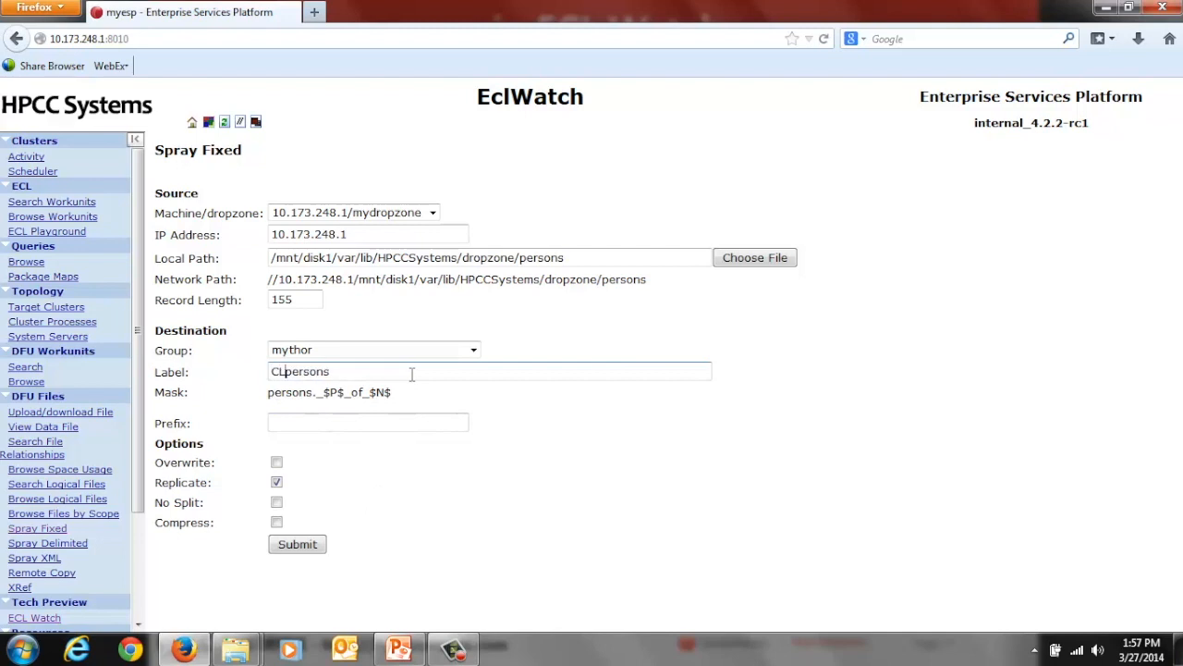
pyautogui.press('BackSpace')
pyautogui.write('SS')
pyautogui.write('::')
pyautogui.write('BMF')
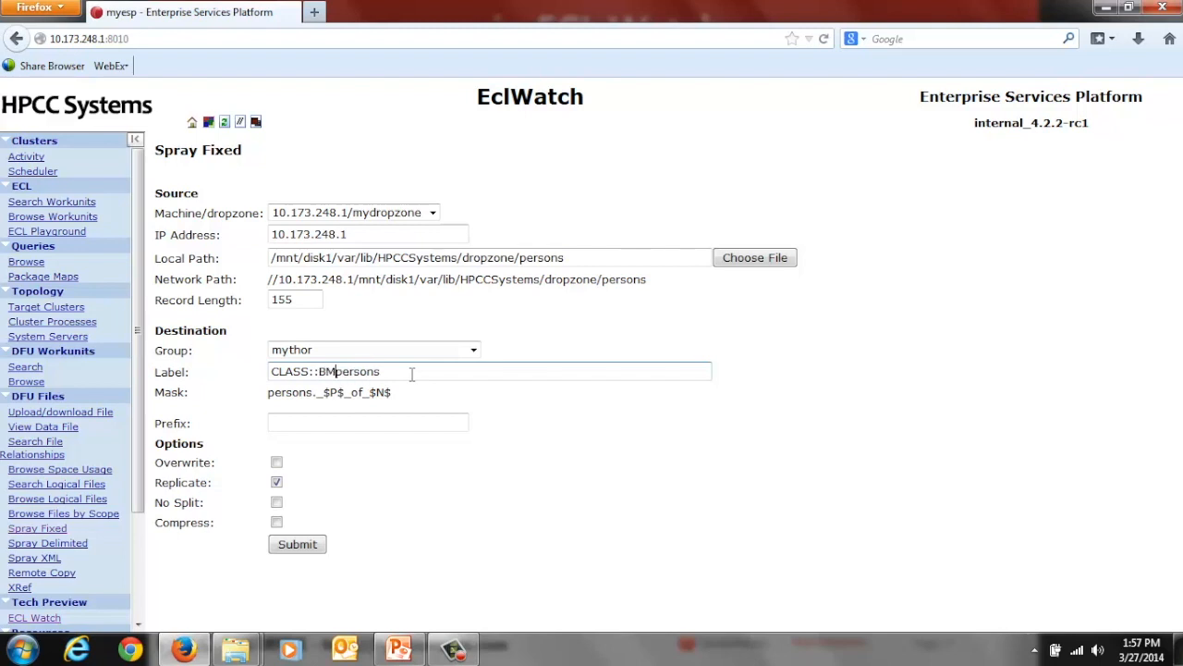
pyautogui.write(':Intro::')
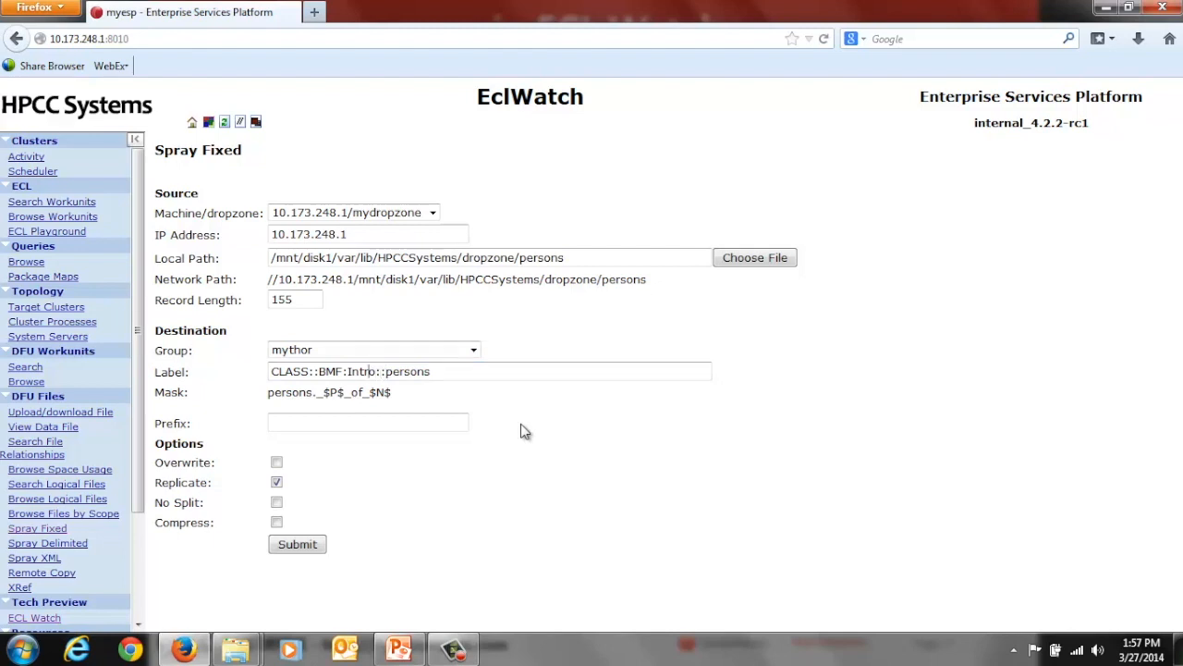
pyautogui.write(':')
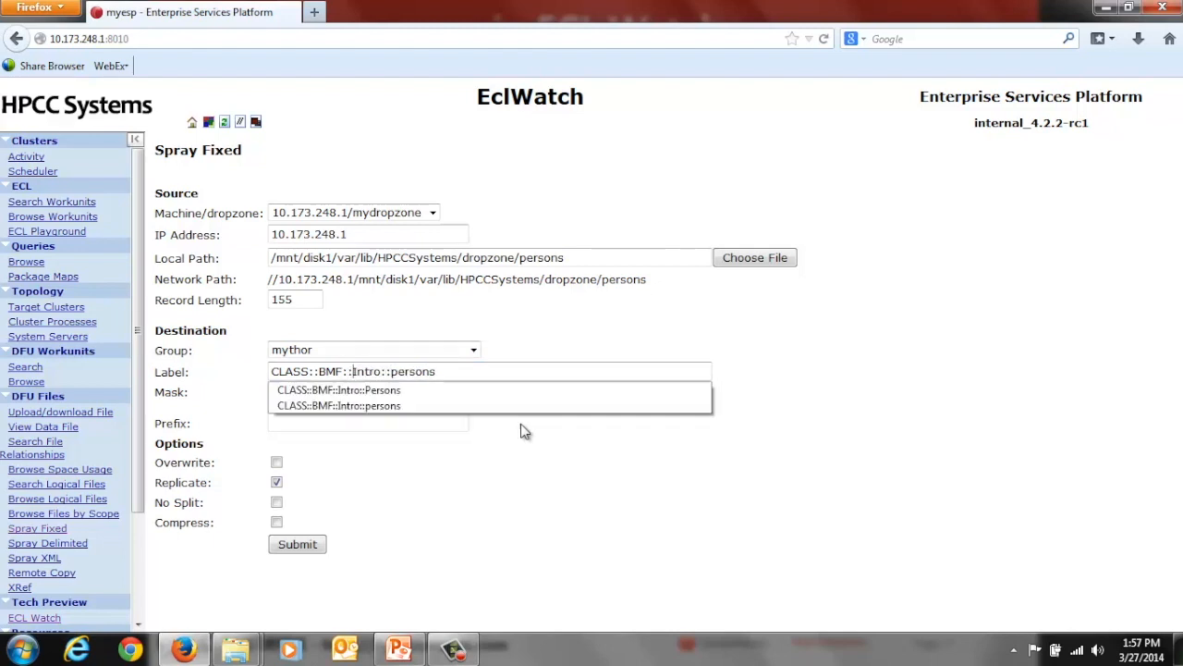
pyautogui.click(620, 353)
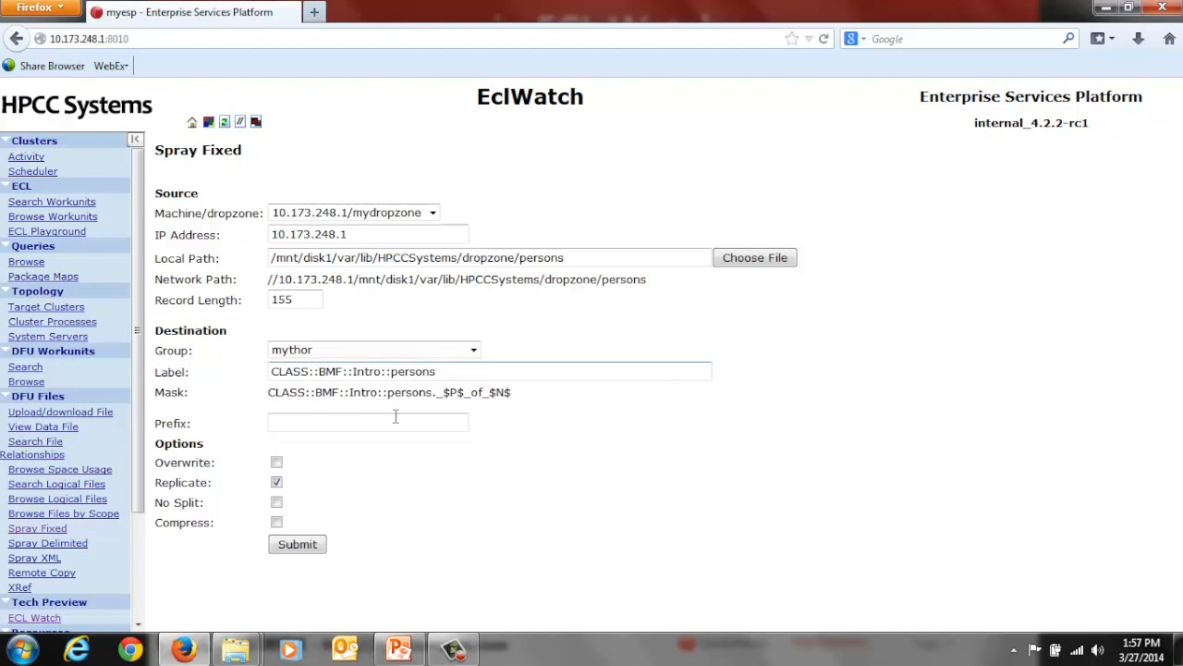
# Enable Overwrite, submit the fixed spray, and view the progress of its DFU workunit.
pyautogui.click(276, 464)
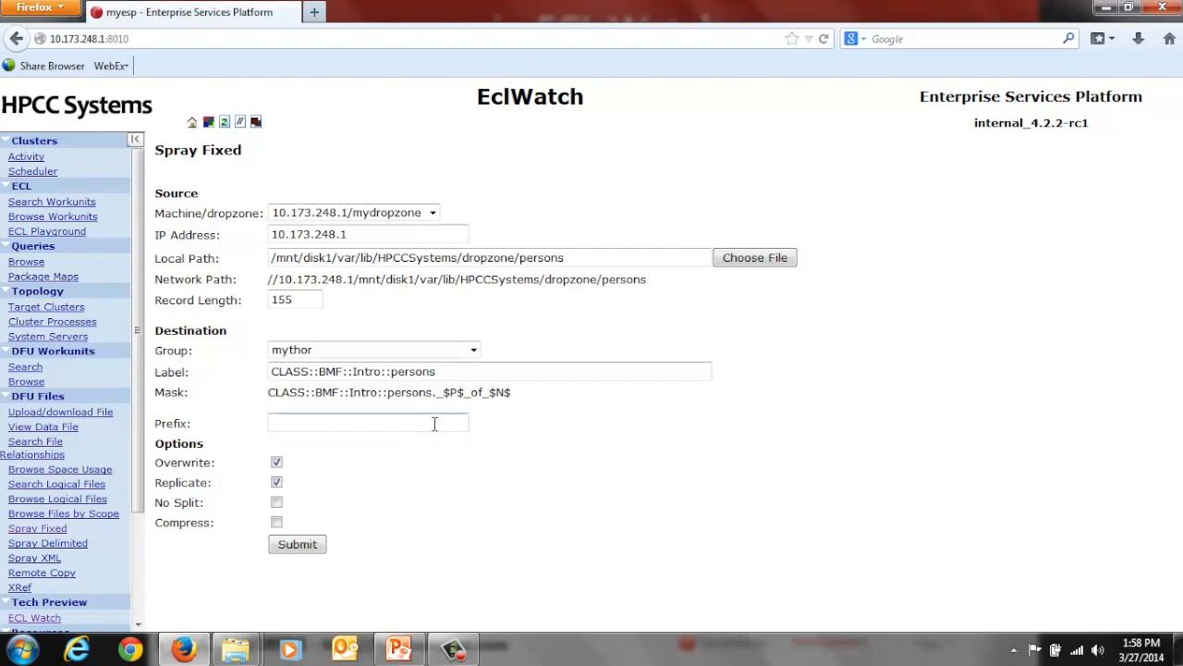
pyautogui.click(311, 547)
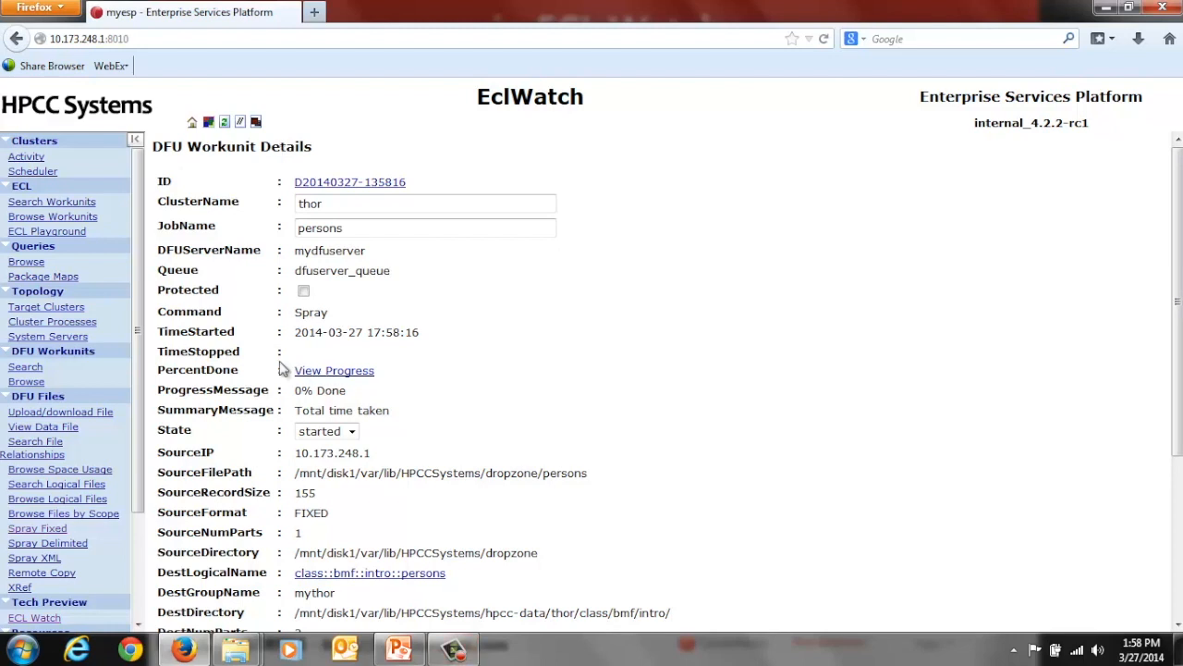
pyautogui.click(322, 373)
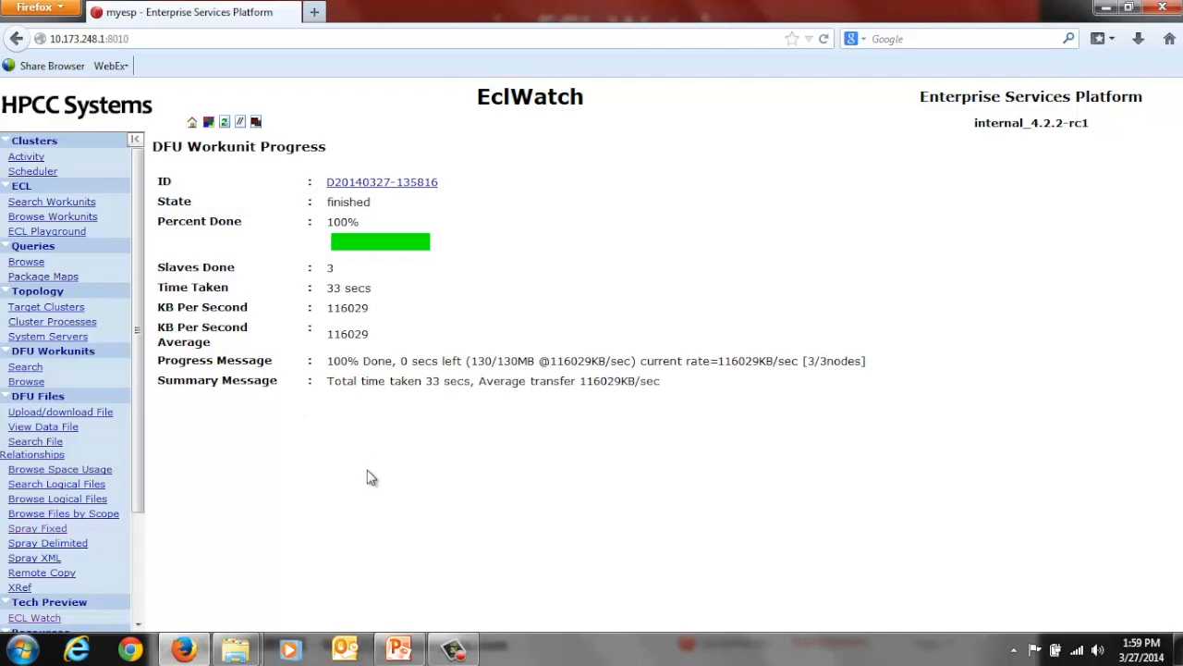
# Find class::bmf::intro::persons among the logical files and open the despray form for it.
pyautogui.click(81, 502)
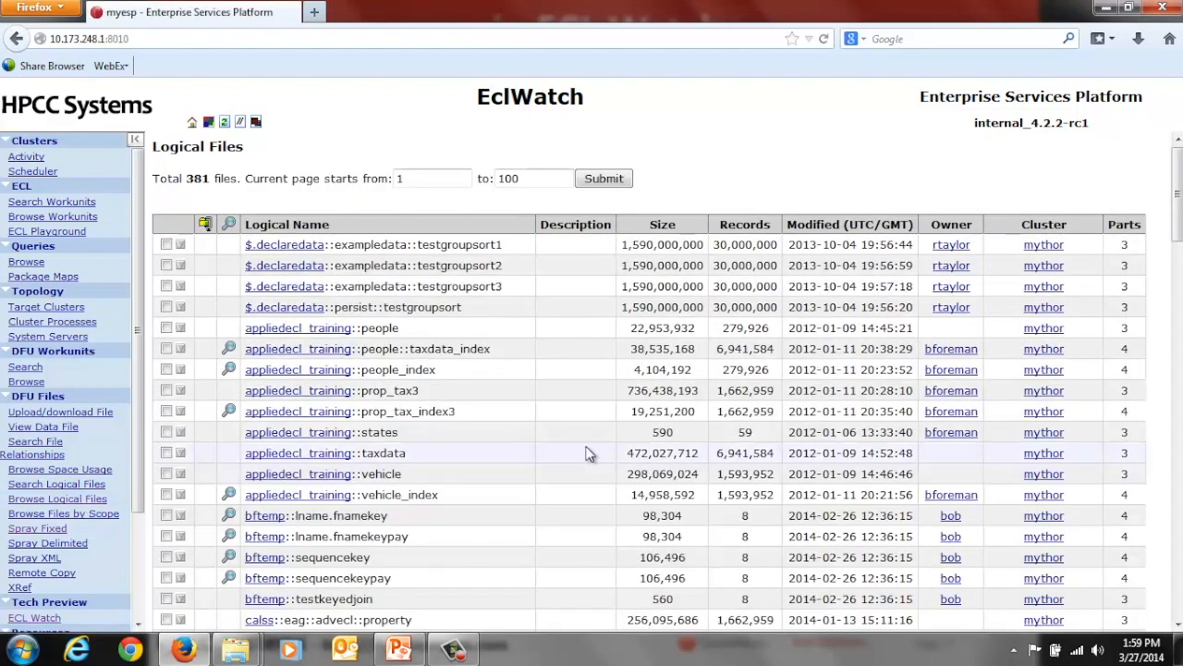
pyautogui.scroll(-6, 592, 370)
pyautogui.moveTo(1178, 262); pyautogui.dragTo(1178, 302)
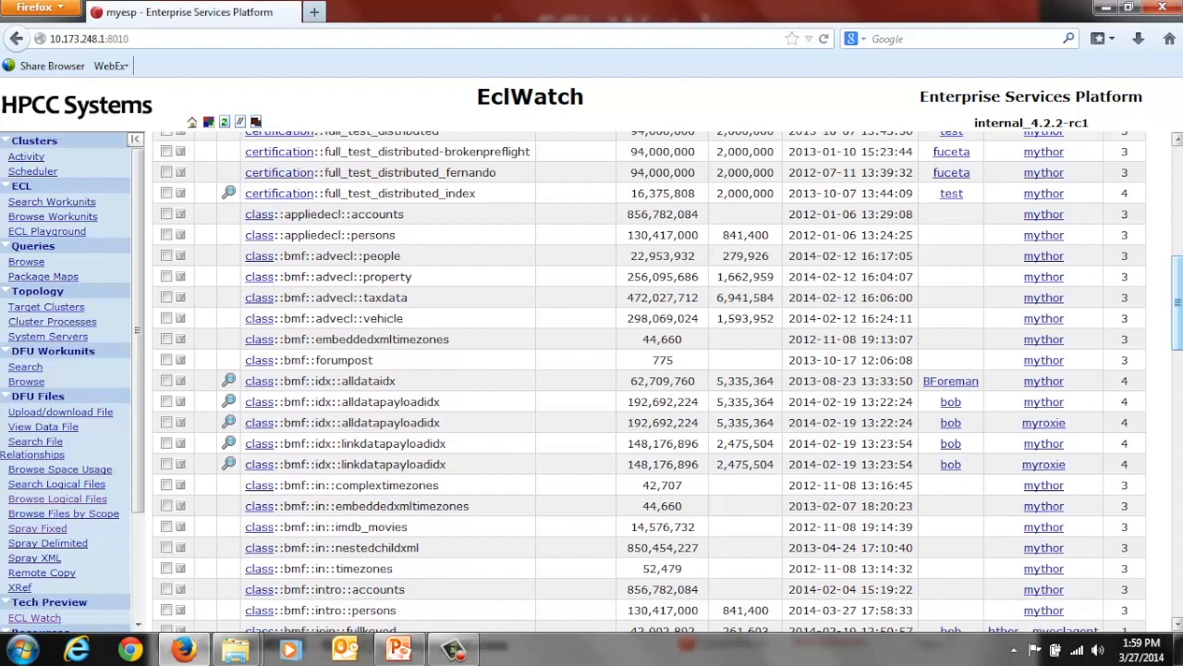
pyautogui.scroll(-5, 435, 370)
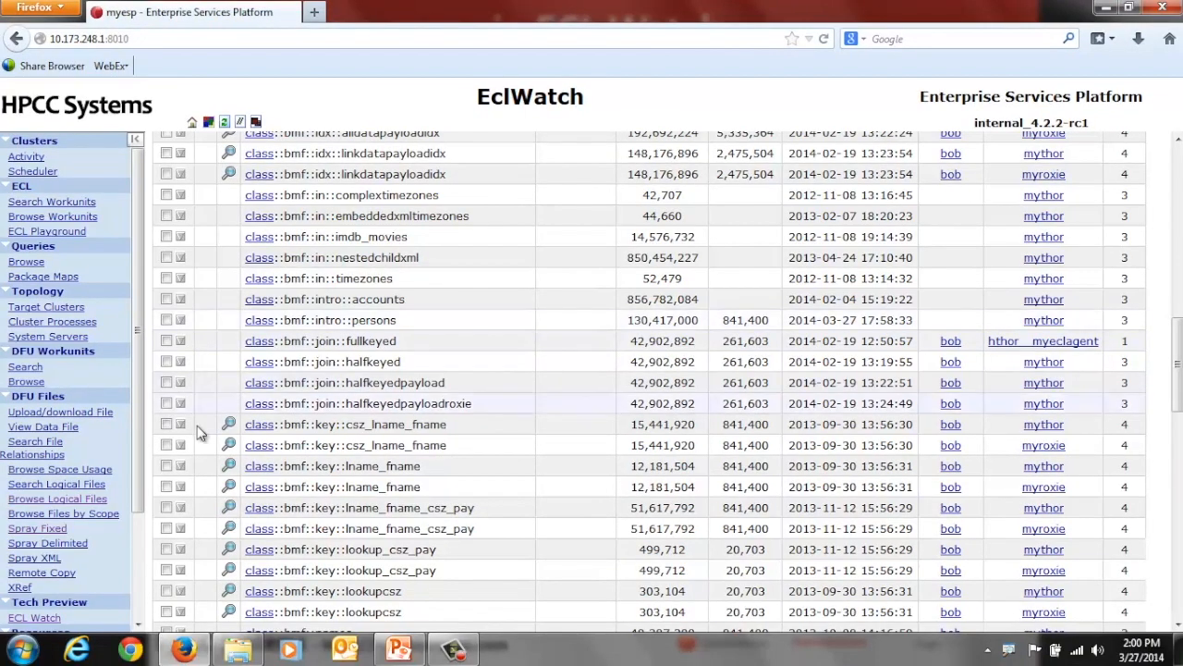
pyautogui.rightClick(178, 318)
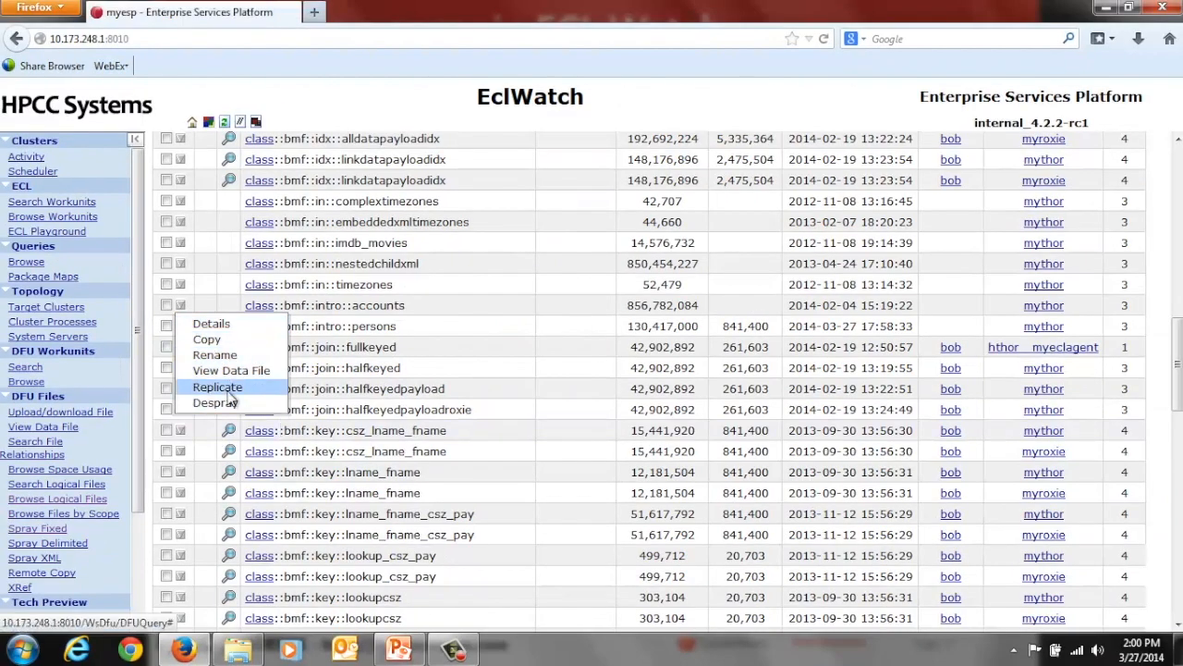
pyautogui.click(215, 403)
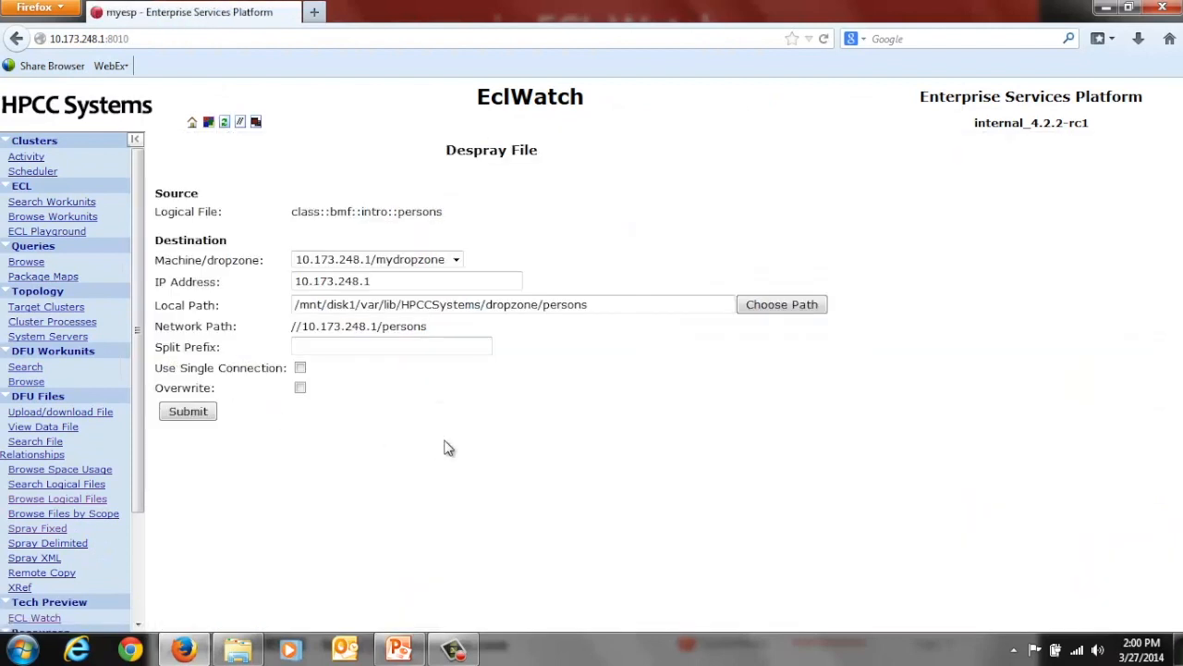
# Change the despray destination file name to personsBF, submit the despray, and view its progress.
pyautogui.click(637, 304)
pyautogui.click(190, 412)
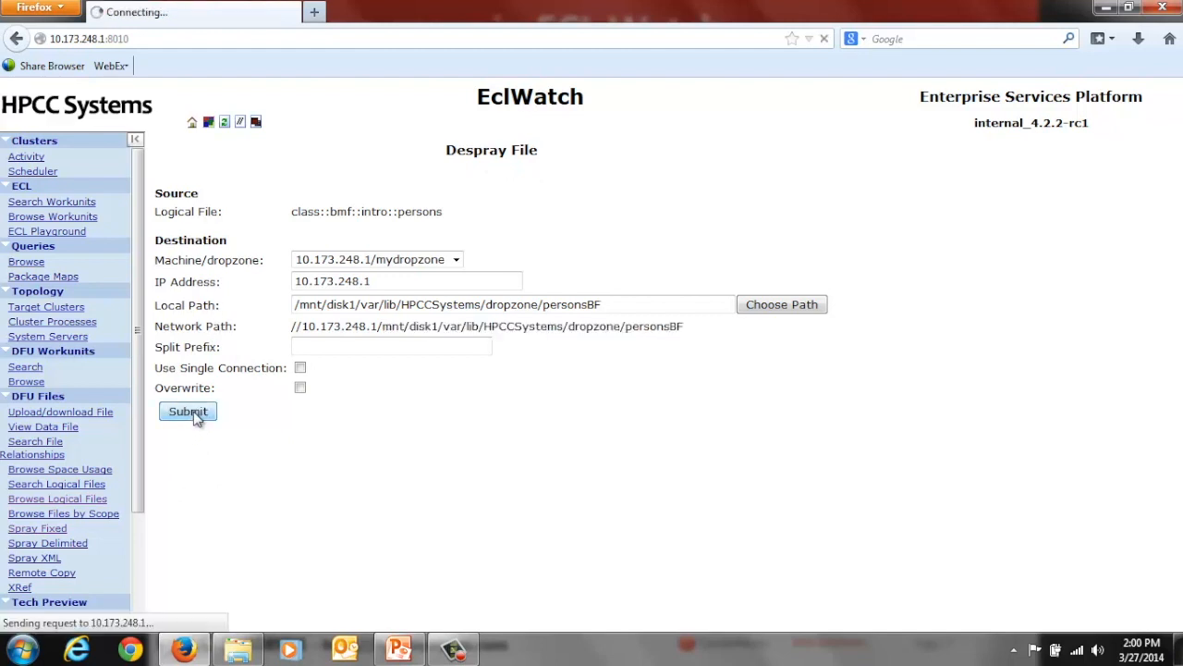
pyautogui.click(346, 349)
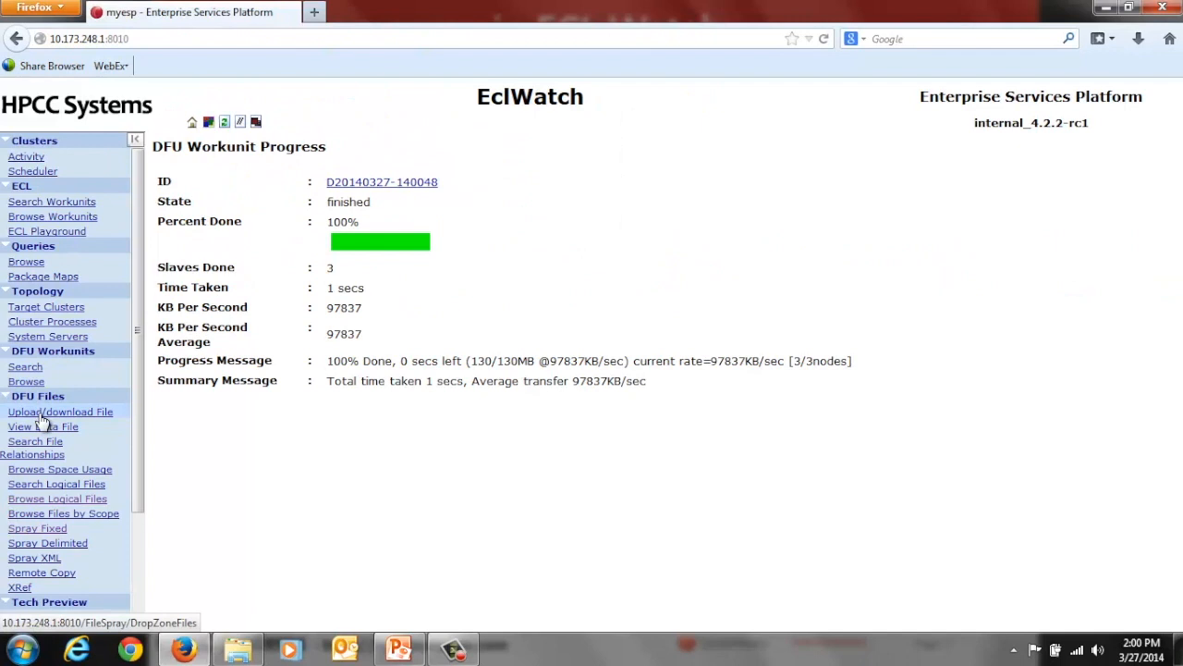
# Open the dropzone's file list and look for the desprayed personsBF file.
pyautogui.click(79, 317)
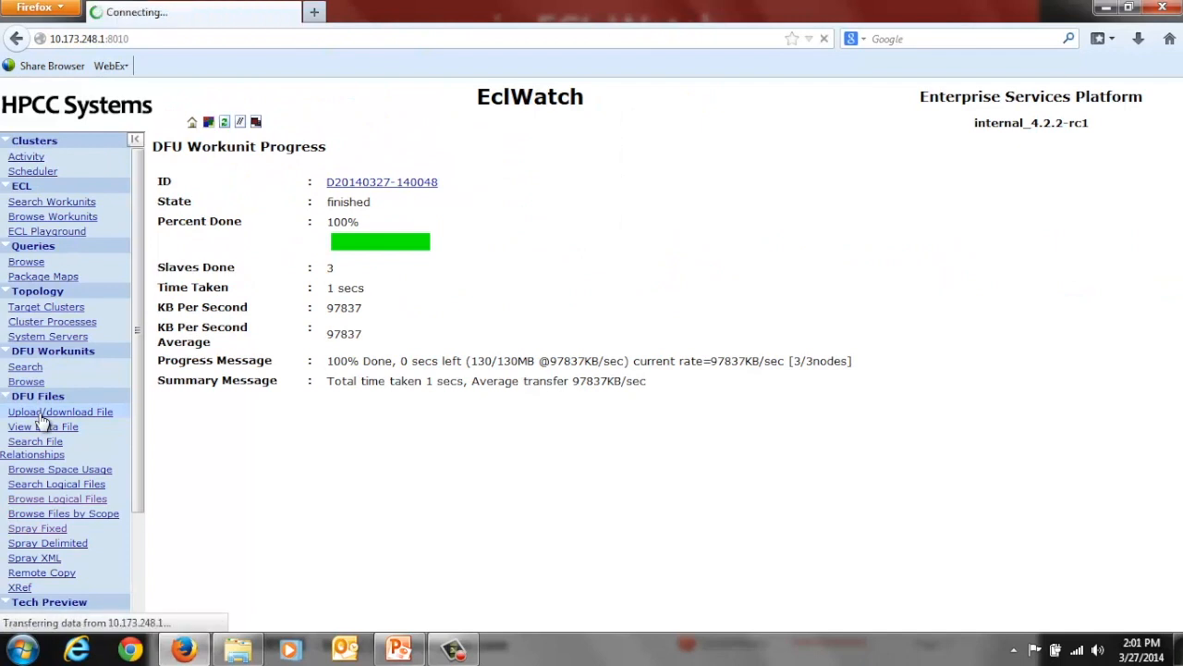
pyautogui.moveTo(1179, 242); pyautogui.dragTo(1181, 523)
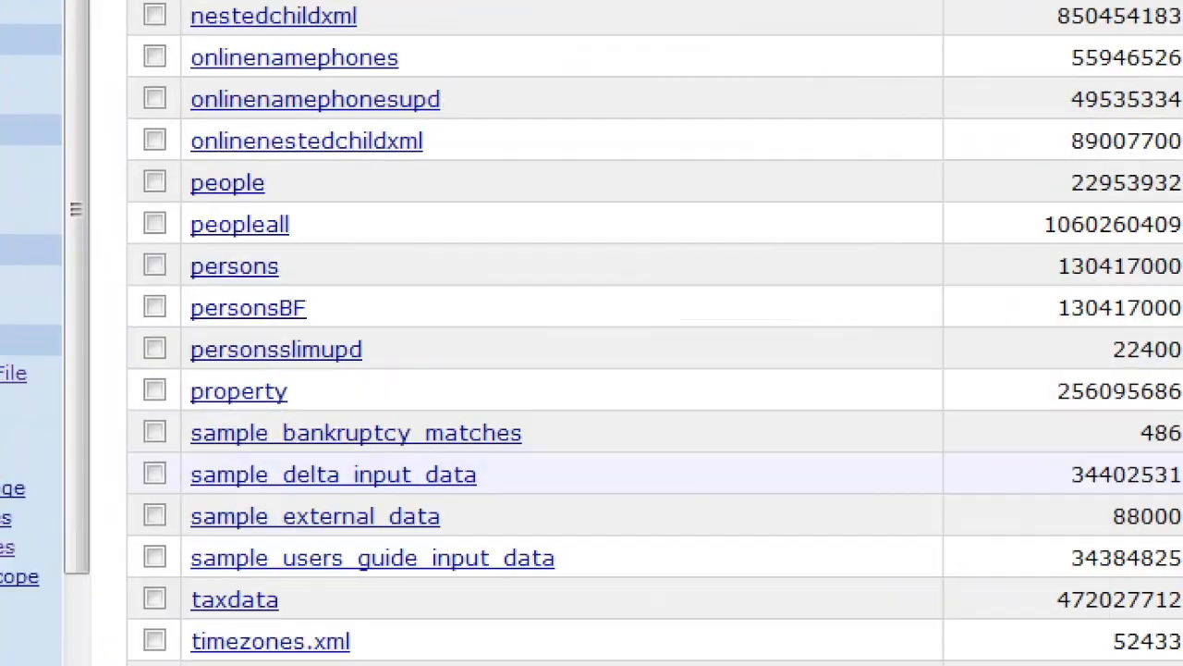